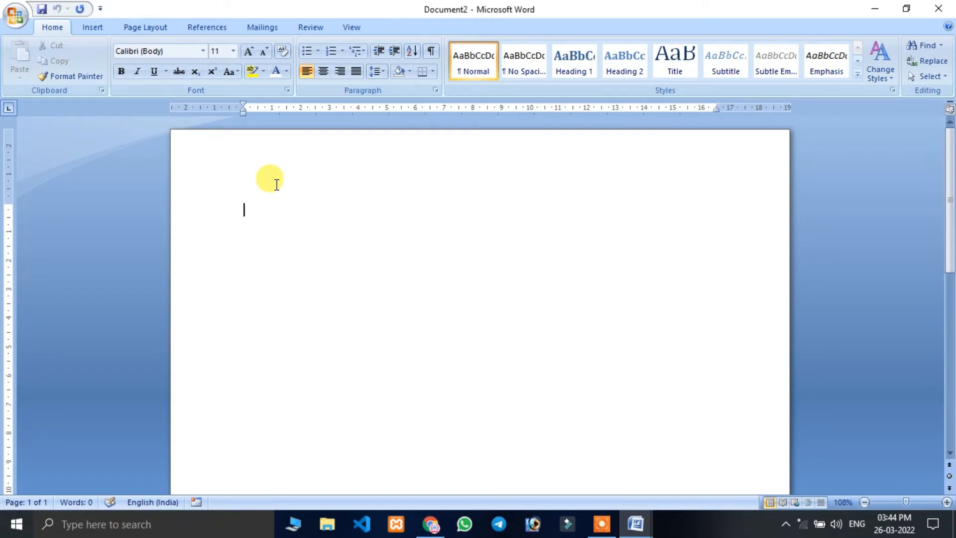
- Change the page size of the blank document
left_click(156, 30)
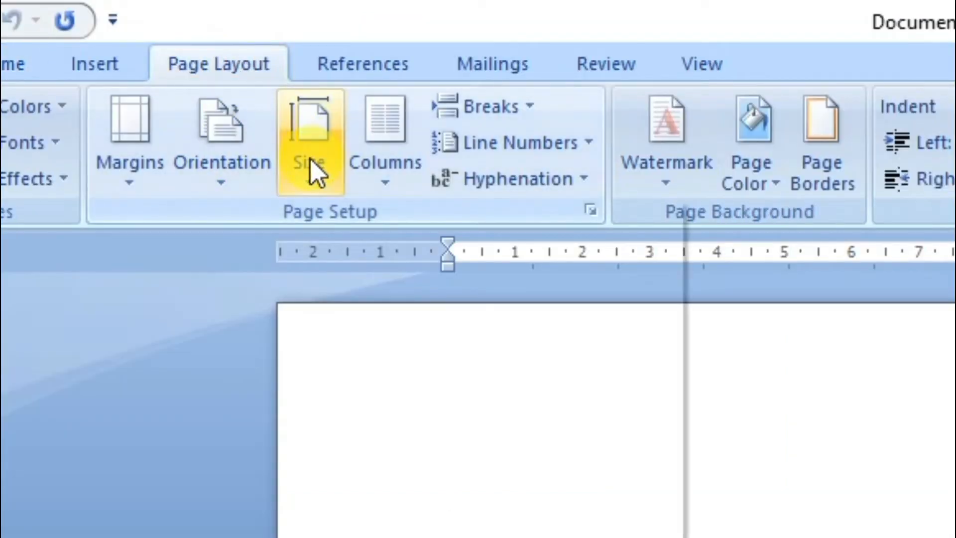
left_click(313, 172)
left_click(378, 247)
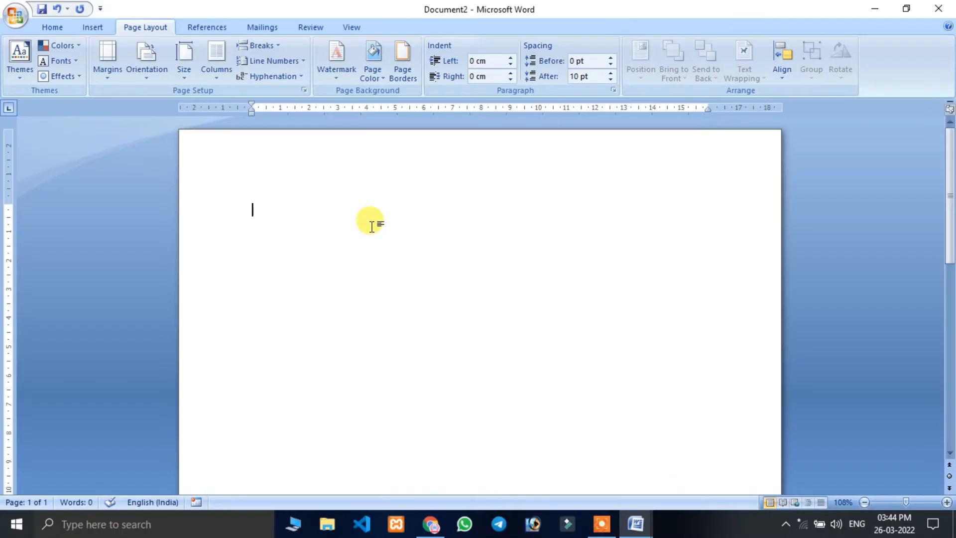
- Enter the title RESUME, with the applicant's name, address, mobile number and e-mail on separate lines beneath it
left_click(54, 27)
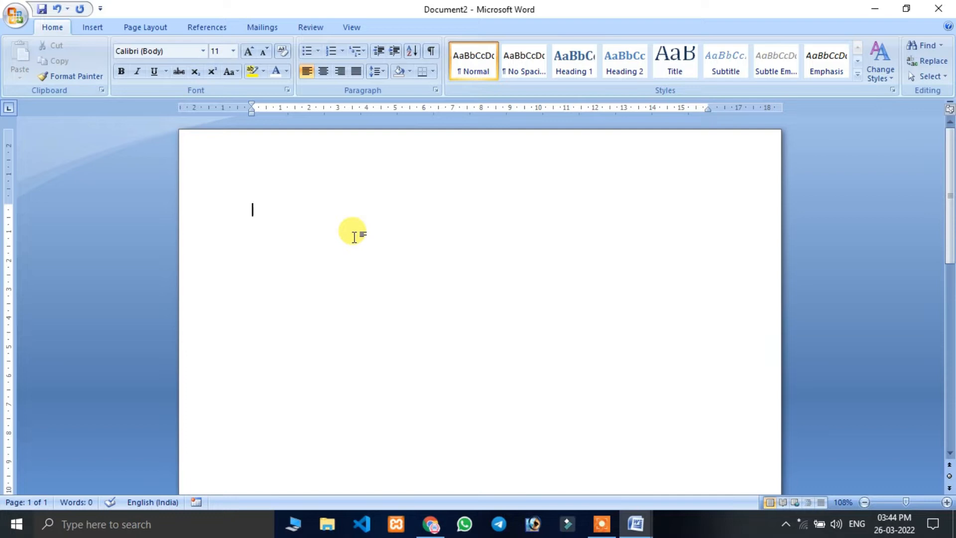
type("REMULE")
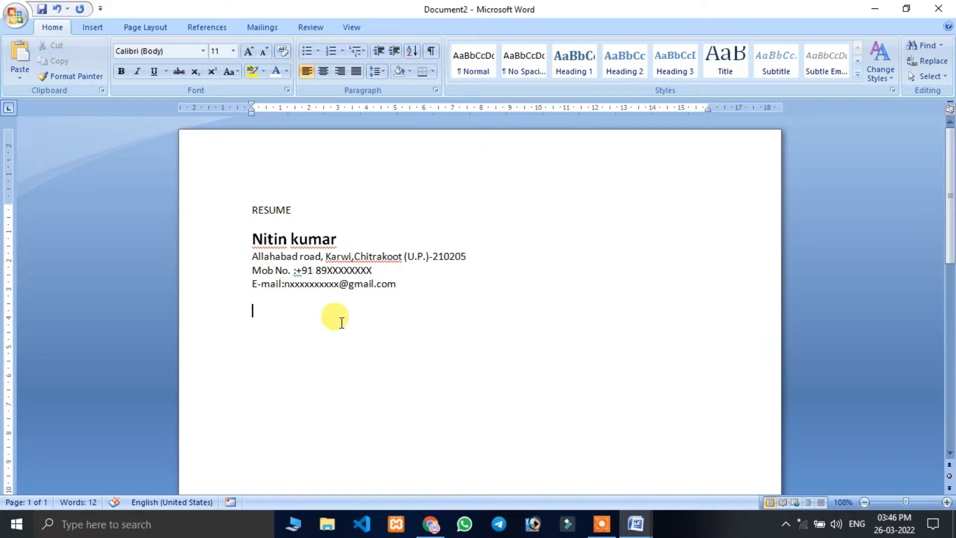
- Add the CAREER OBJECTIVE heading and an indented paragraph about obtaining a creative and challenging position, and remove the paragraph's italics
type("CAREER OBJECTIVE")
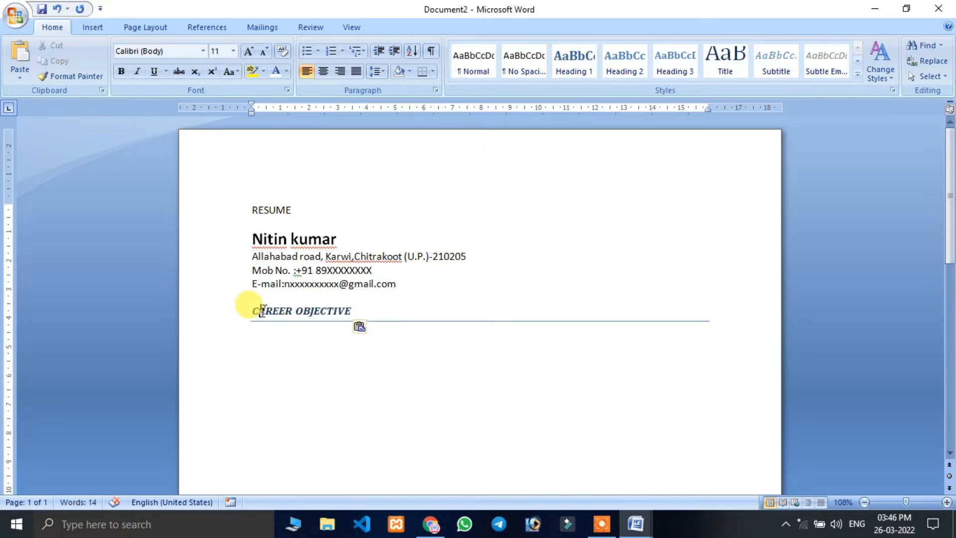
key("ctrl+v")
left_click_drag(277, 343, 474, 366)
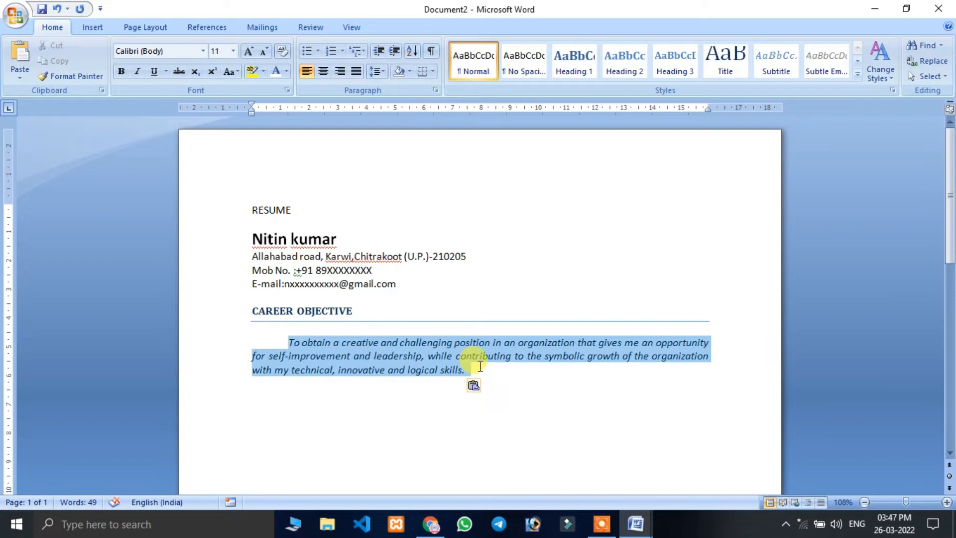
left_click(137, 72)
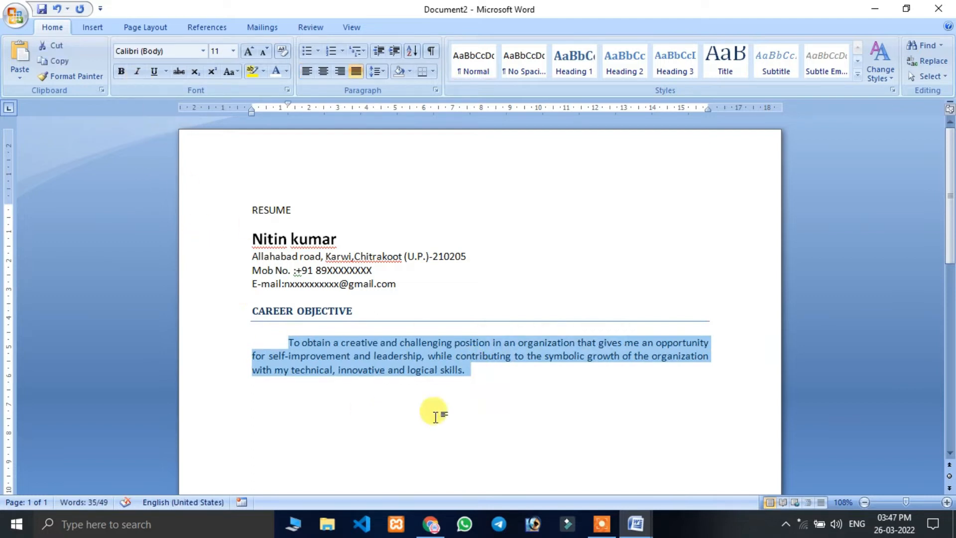
left_click(487, 378)
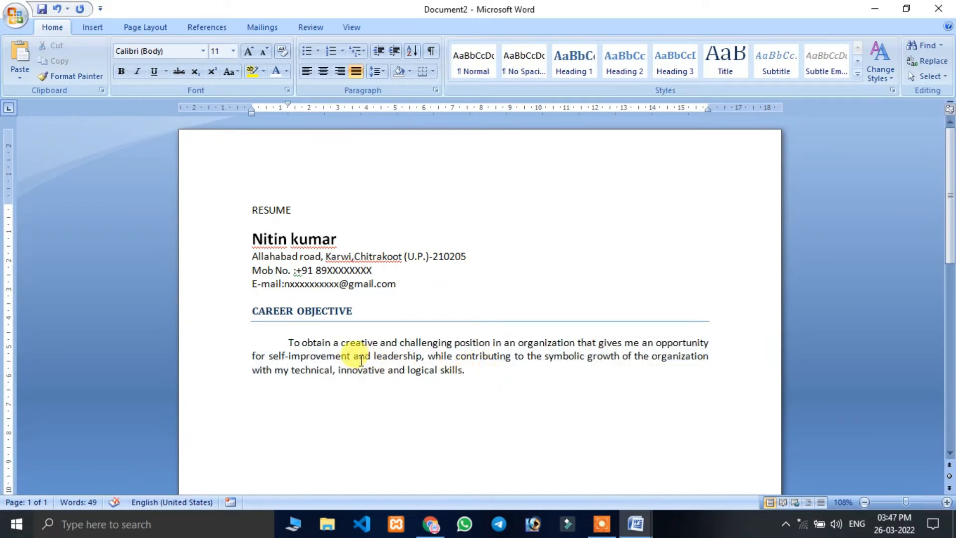
- Add the EDUCATIONAL QUALIFICATION heading and a table of Course, Board, Year and Percentage, with rows from High School to Post-Graduation
key("Return")
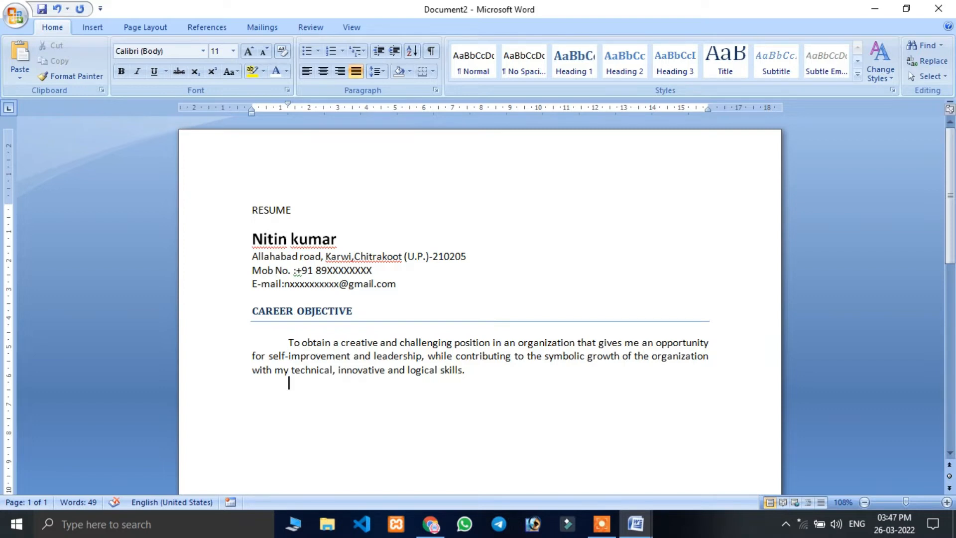
key("BackSpace")
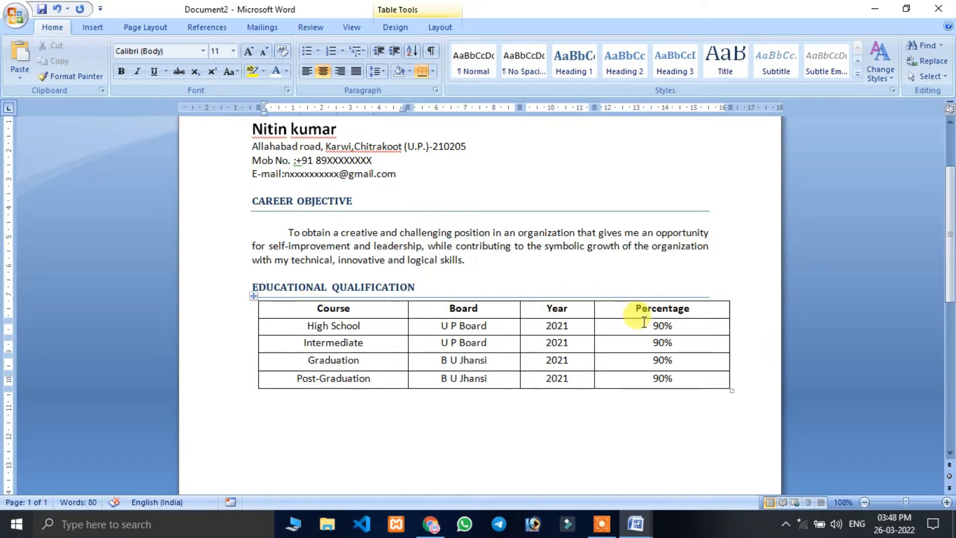
left_click_drag(282, 324, 356, 327)
left_click_drag(438, 326, 488, 327)
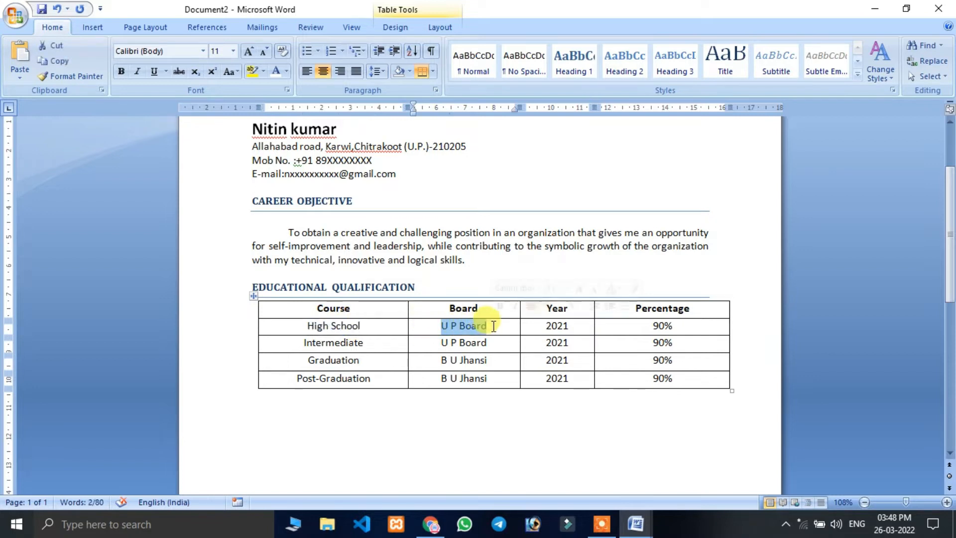
left_click_drag(284, 337, 366, 344)
left_click_drag(536, 323, 664, 326)
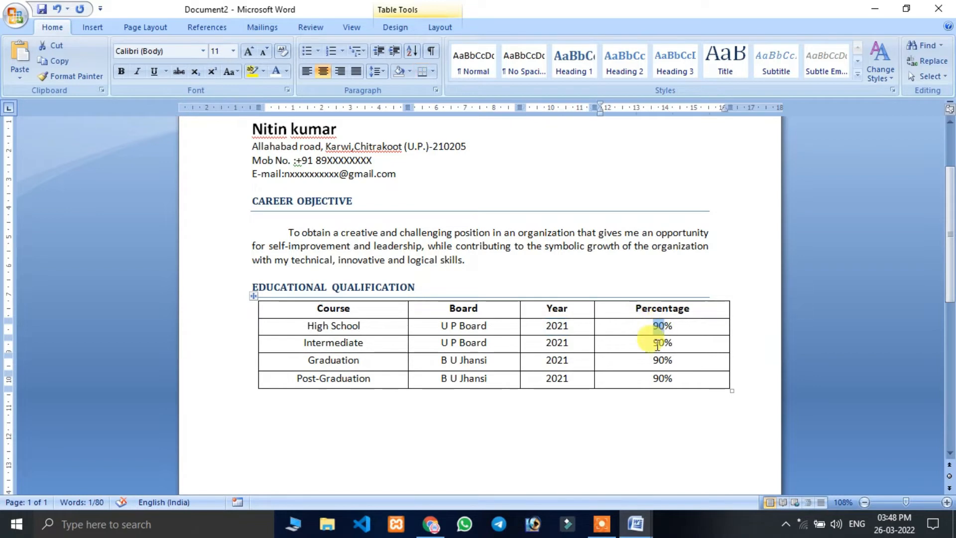
left_click(640, 341)
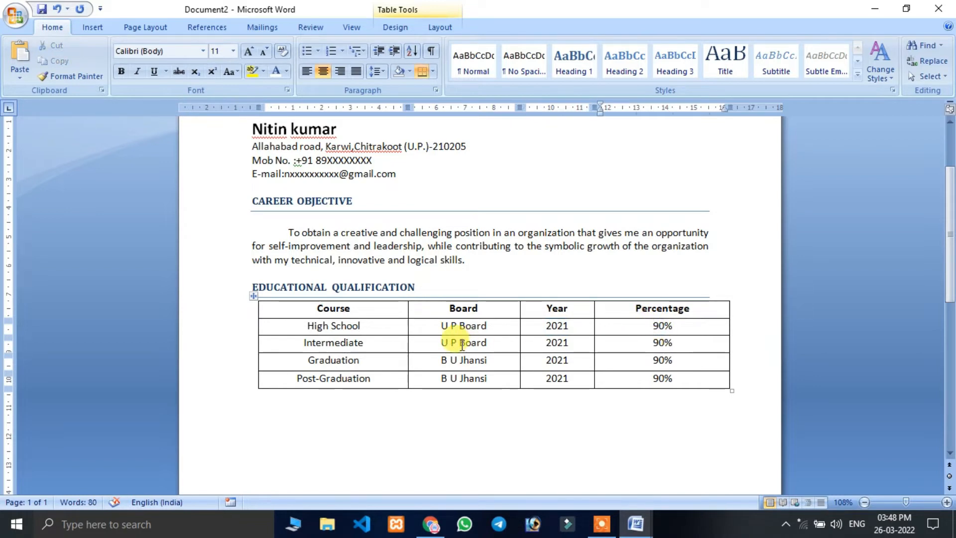
left_click(304, 408)
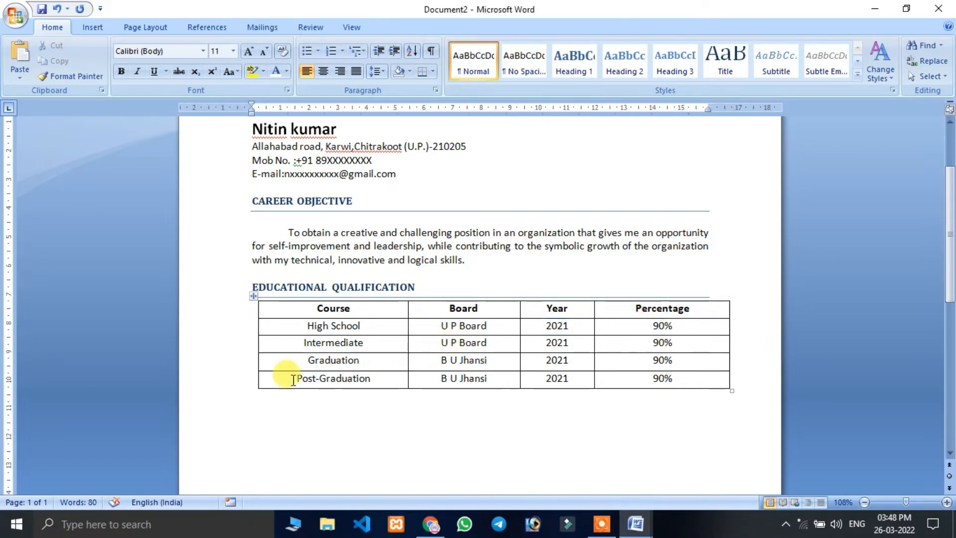
- Delete the Post-Graduation row from the educational qualification table
left_click(284, 379)
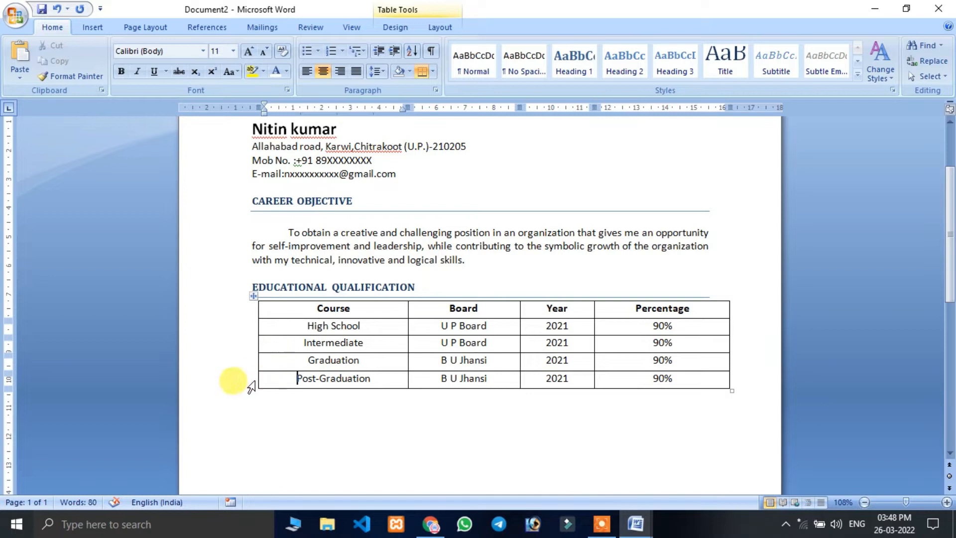
left_click(435, 29)
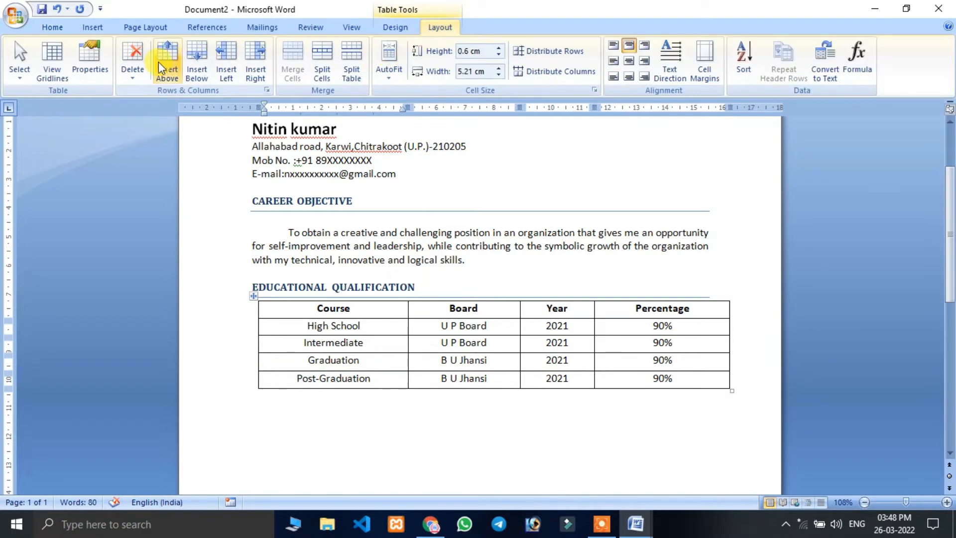
left_click(131, 74)
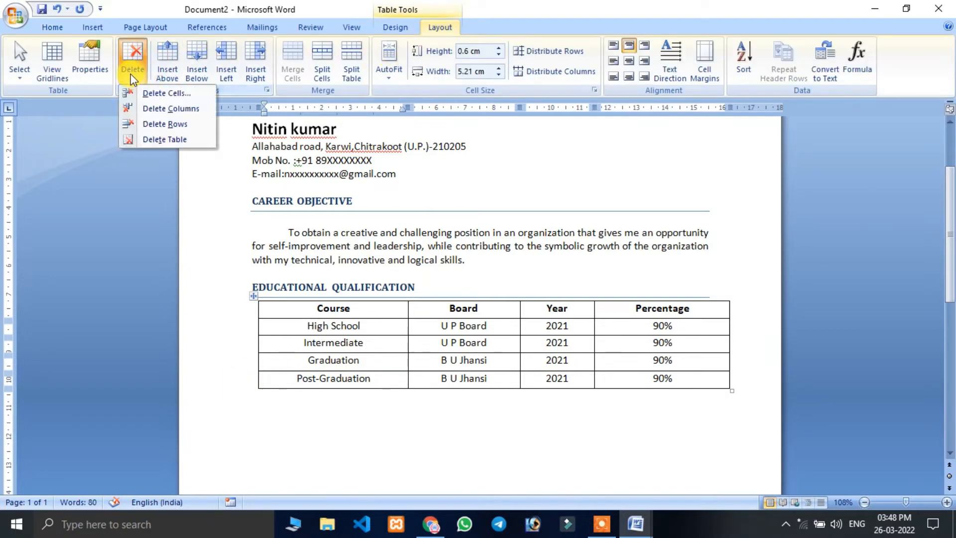
left_click(153, 125)
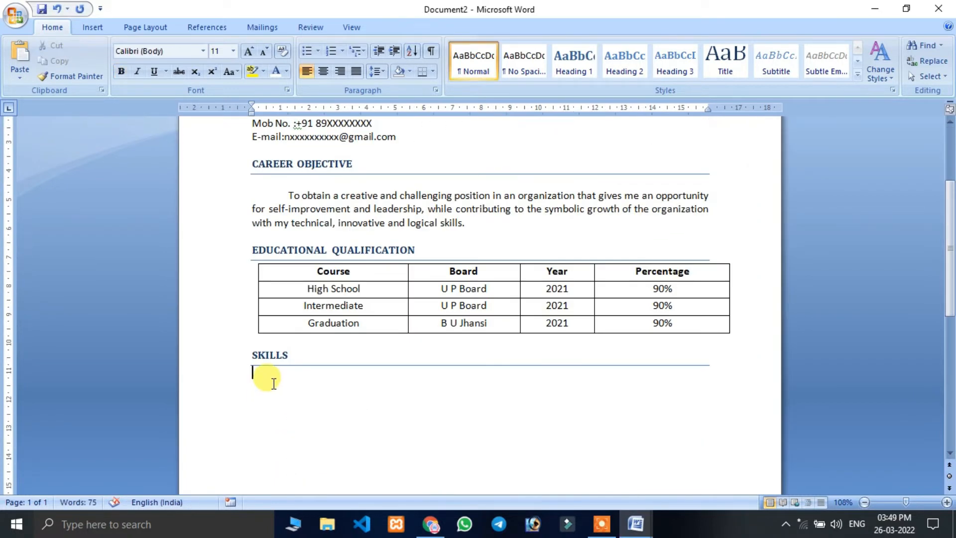
- Under a SKILLS heading, create an arrow-bulleted list of Data entry, MS office, Photoshop, Tally, Computer basics, Internet and HTML
key("Tab")
key("BackSpace")
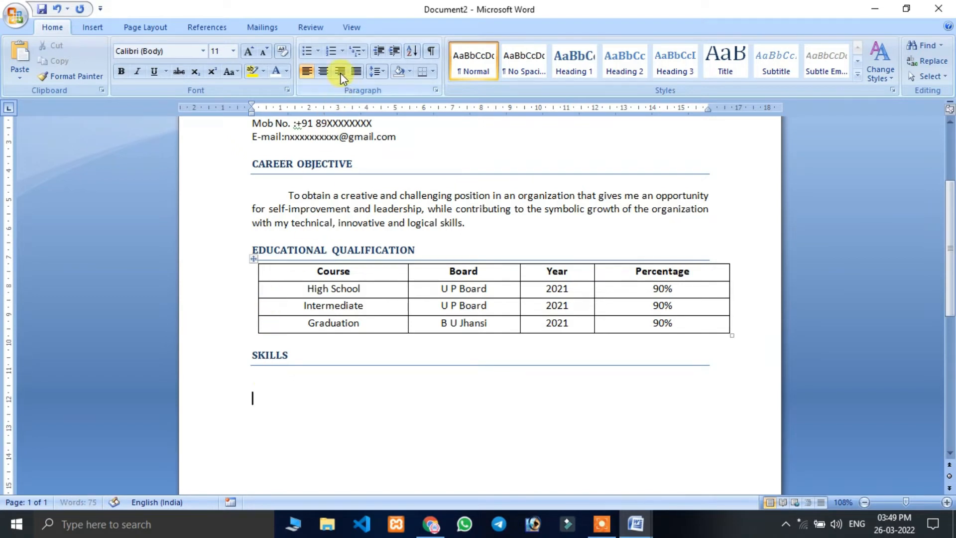
left_click(318, 52)
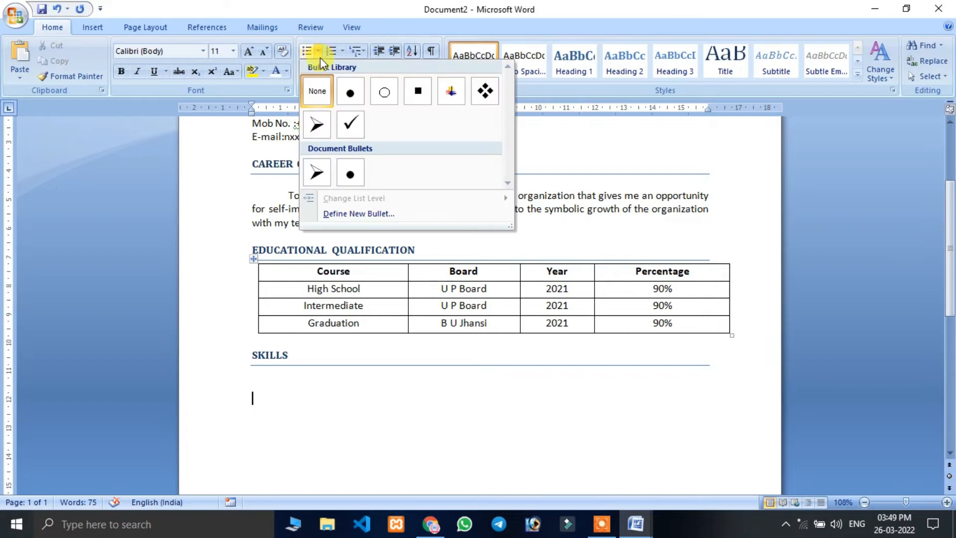
left_click(316, 124)
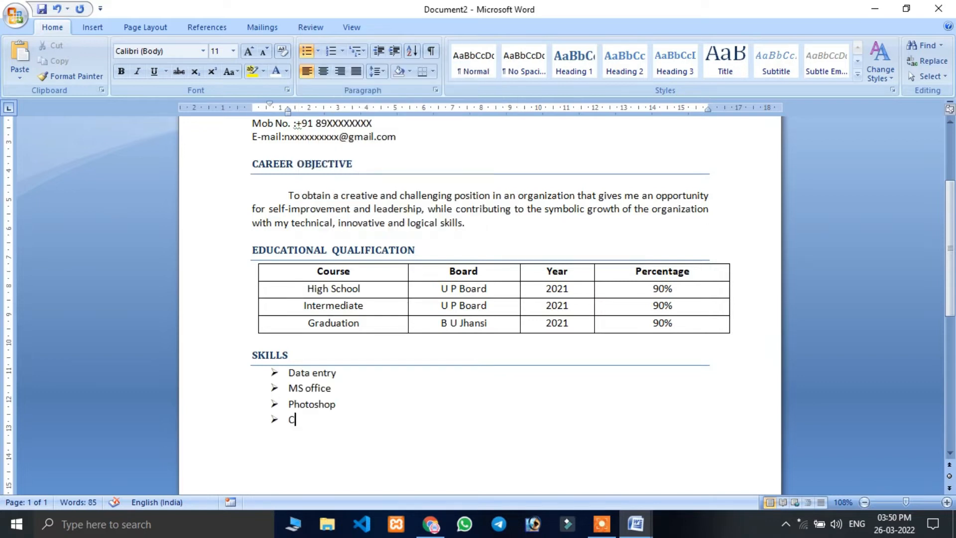
key("BackSpace")
type("Tally")
key("Return")
type("Computer basics")
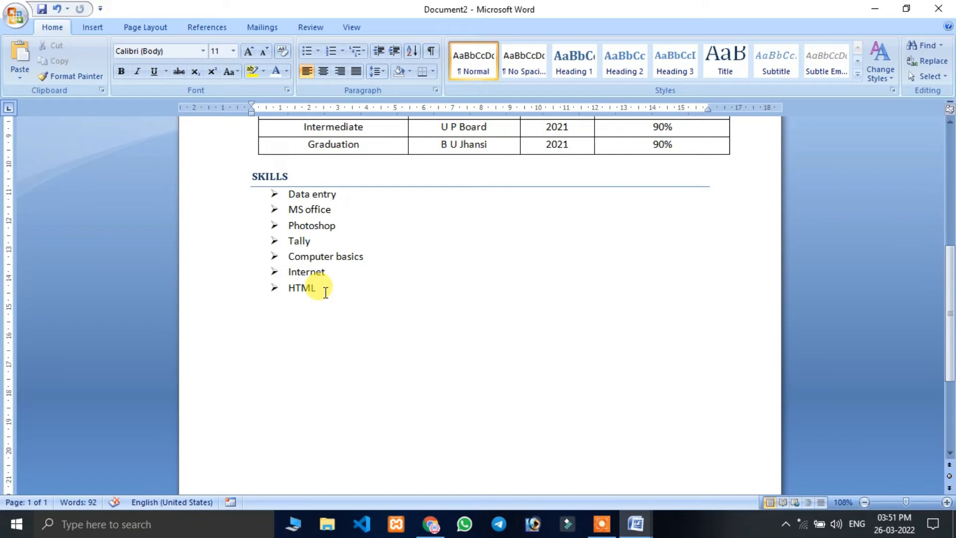
- Add an EXPERIENCE heading with an arrow-bulleted list of Computer Basic Knowledge, Sales man and Painting
type("EXPERIENCE Painting Tailoring Beauty Parlour Sells Man F/M (Reception) R C T bank (Reception) Computer Basic Knowledge")
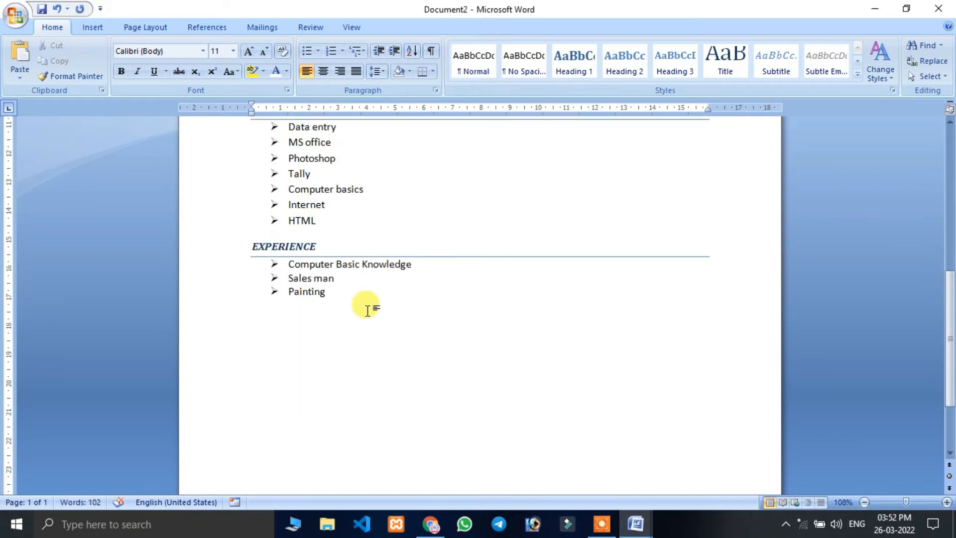
- Add a PERSONAL DETAIL table from Father's Name to Blood Group, with language Hindi, nationality Indian and "Write here" in the other value cells
scroll(317, 321, "down", 3)
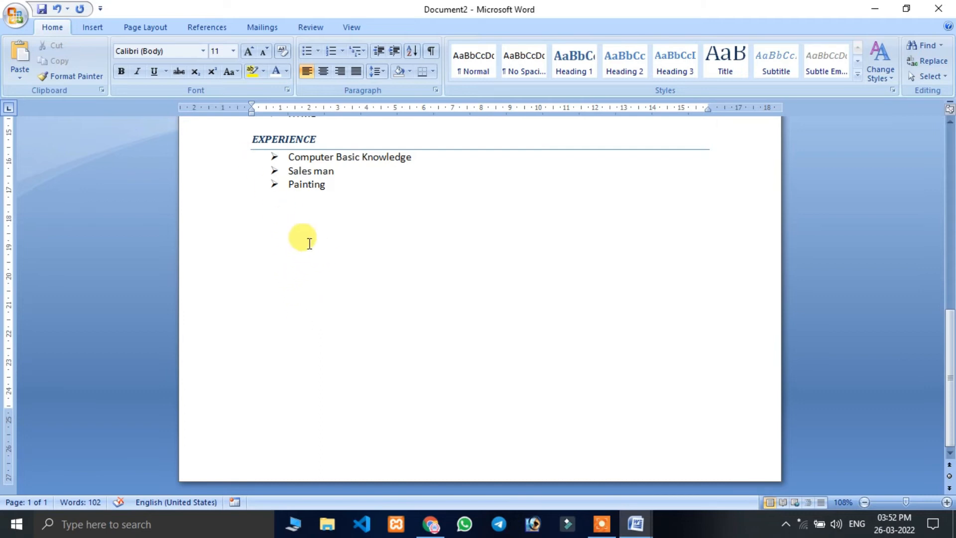
type("PERSONAL DETAIL Father’s Name\tWrite here Mother’s Name\tWrite here Date of Birth\tWrite here Gender\tWrite here Marital Status\tWrite here Language Known\tHindi Nationality\tIndian Blood Group\tWrite here")
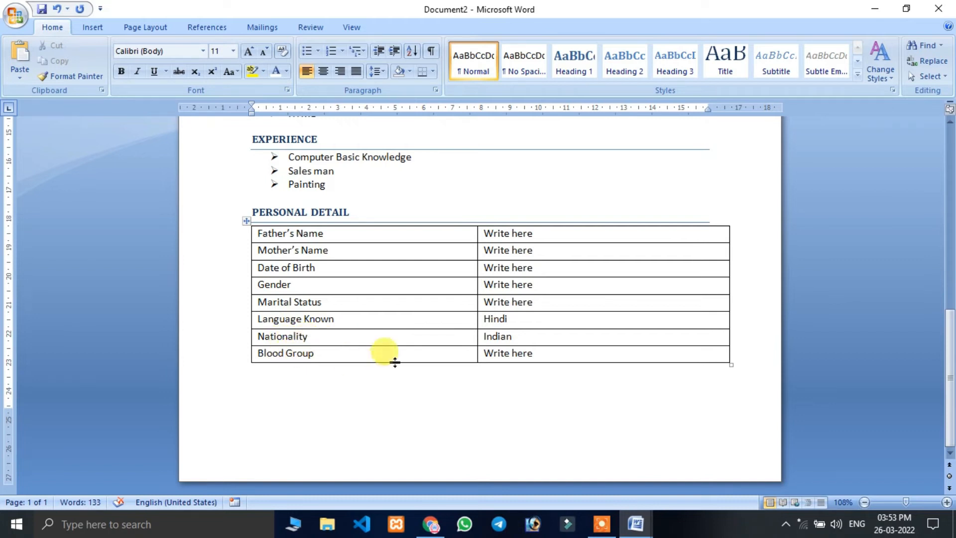
left_click_drag(552, 236, 485, 234)
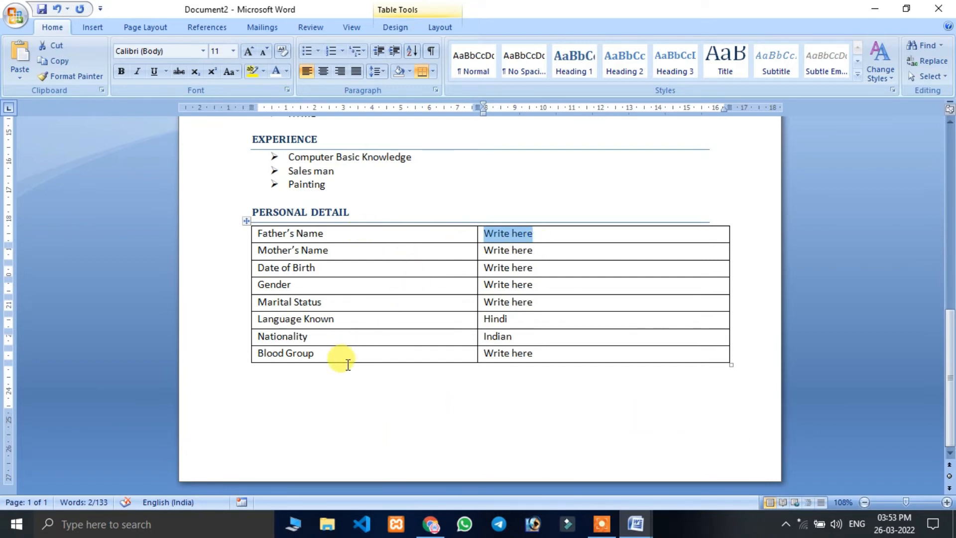
- Below the table, add a DECLARATION that the resume's statements are true, complete and correct, with Date, Place and Applicant's Sign lines
left_click(266, 379)
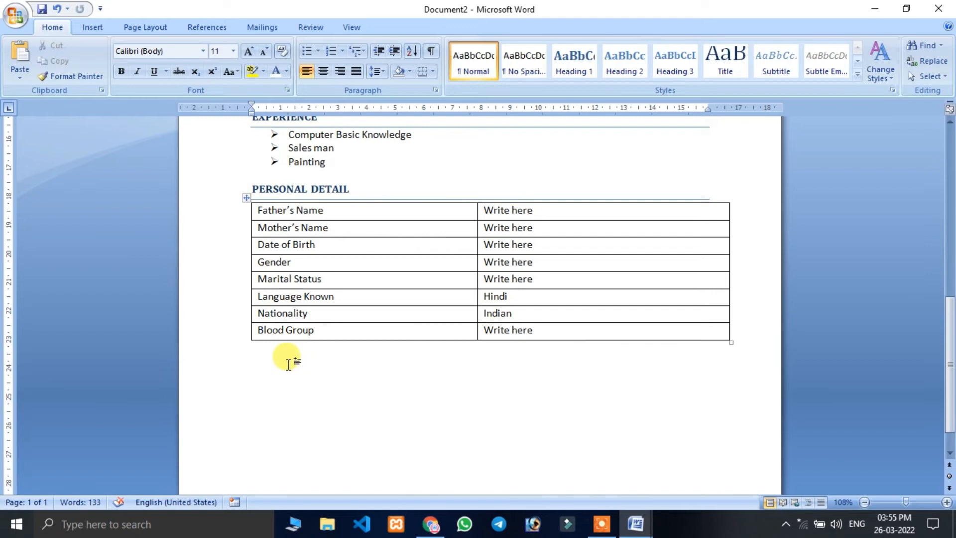
type("DECLARATION I hereby declare that all the statement made in this resume are true, complete and correct to the best of my knowledge and belief. Date:\tApplicant’s Sign: Place:")
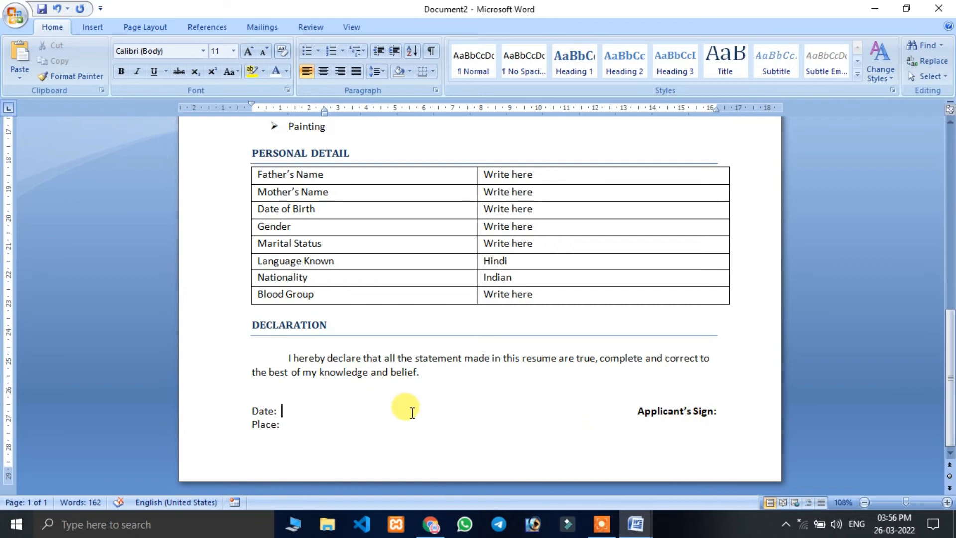
- Make the Date and Place labels under the declaration bold
left_click_drag(250, 408, 271, 424)
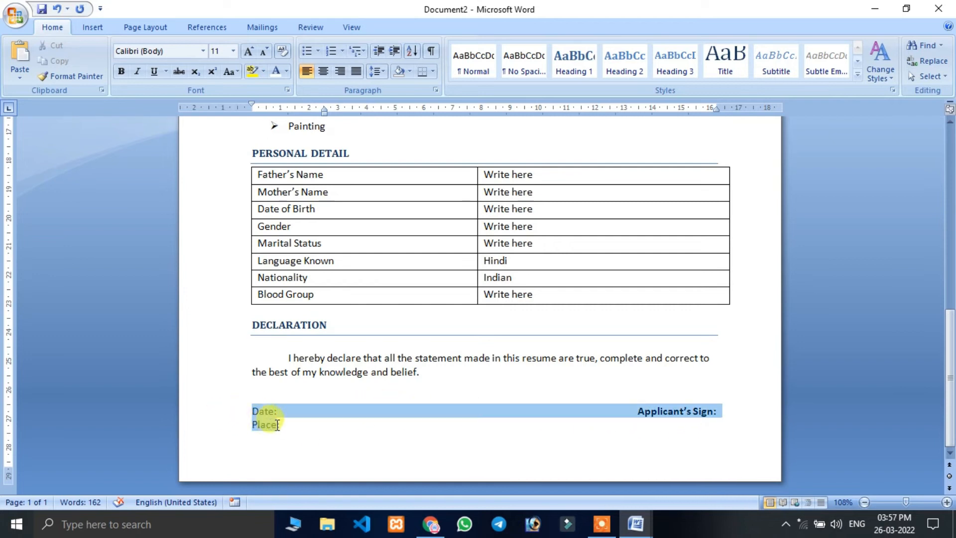
left_click(120, 71)
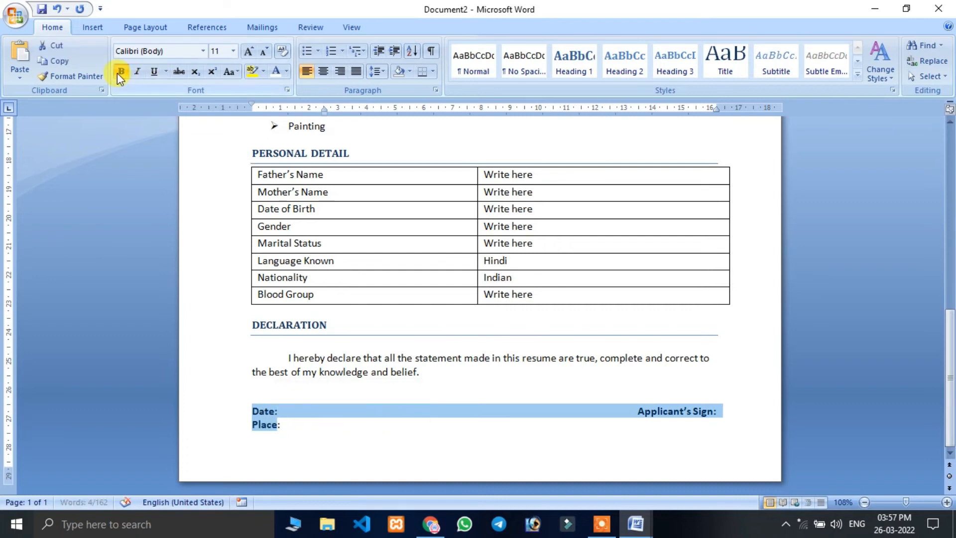
left_click(330, 423)
- Enlarge the RESUME title at the start of the document to 22 pt
key("ctrl+Home")
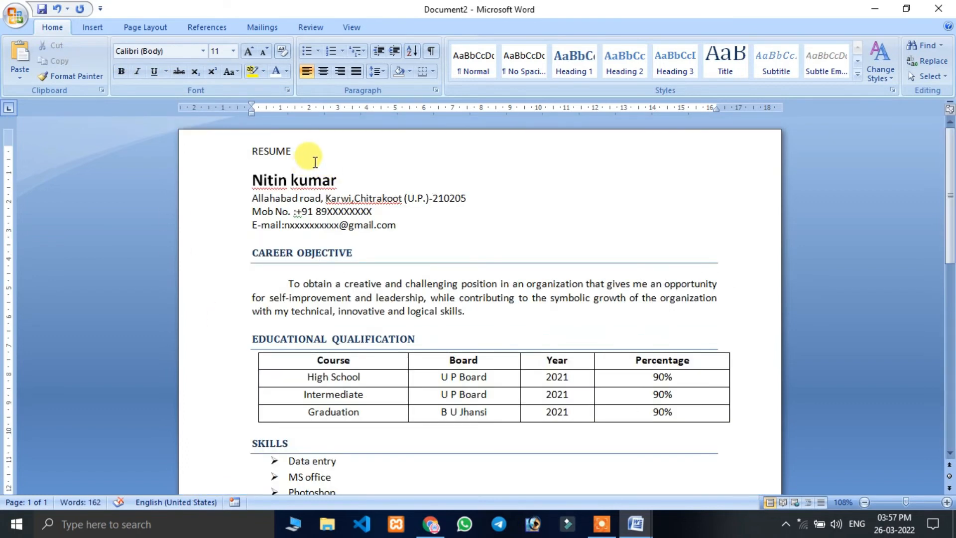
left_click(232, 159)
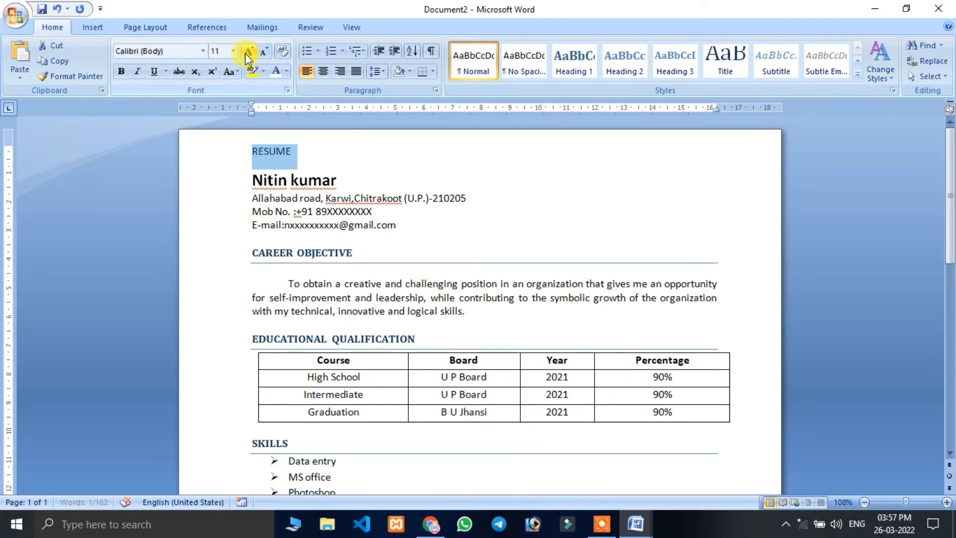
left_click(246, 51)
left_click(247, 52)
left_click(247, 52)
left_click(247, 52)
left_click(246, 52)
left_click(245, 52)
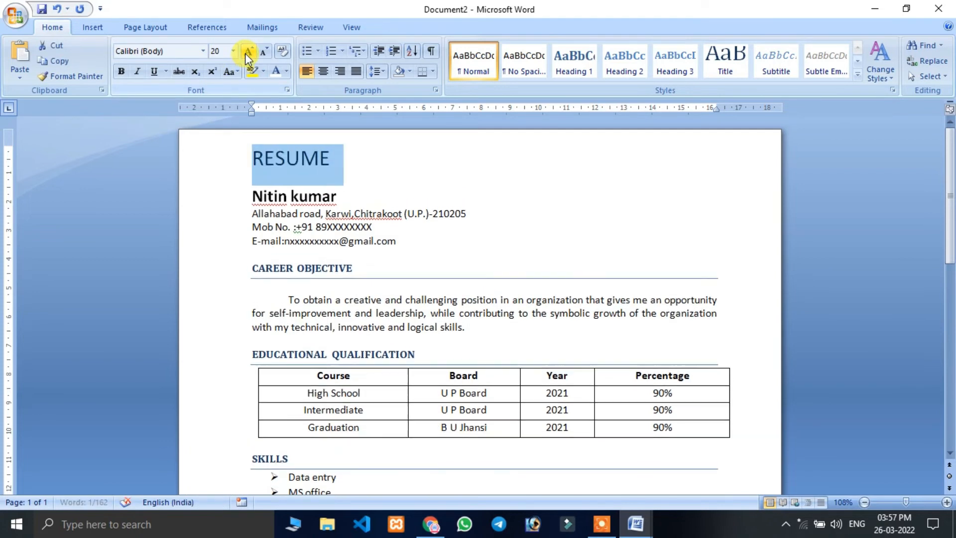
- Set the RESUME title's font to Times New Roman and make it bold
left_click(179, 52)
type("Times New Roman")
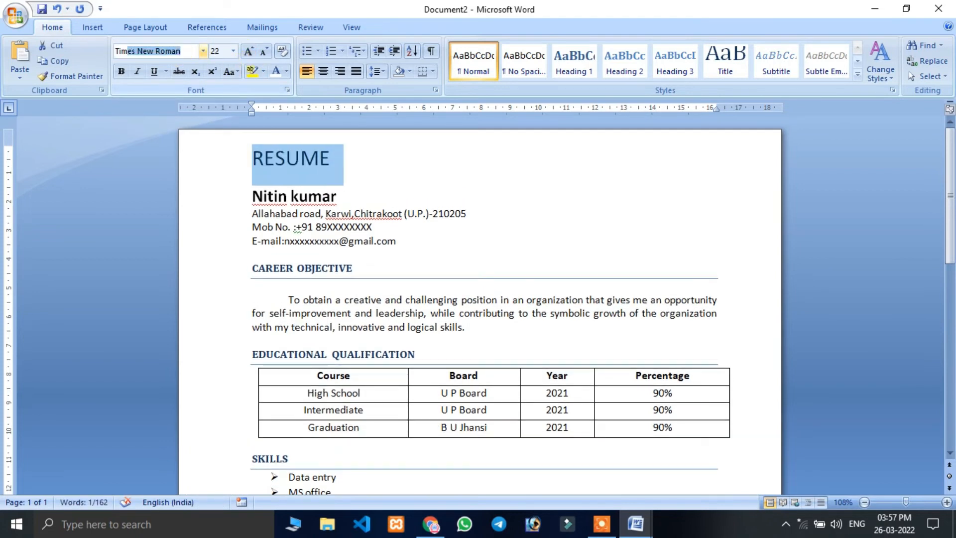
key("Return")
left_click(121, 71)
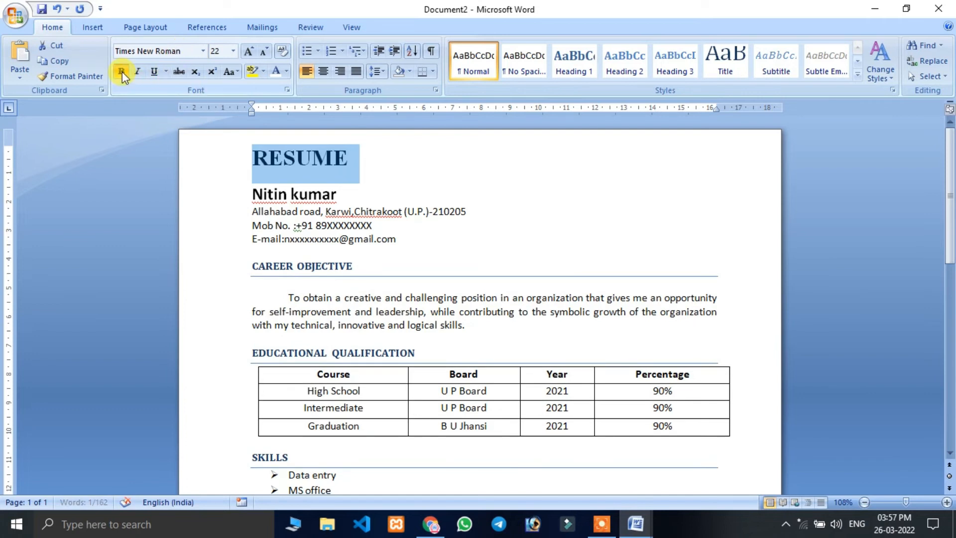
- Center the RESUME title on the page and underline it
left_click(323, 72)
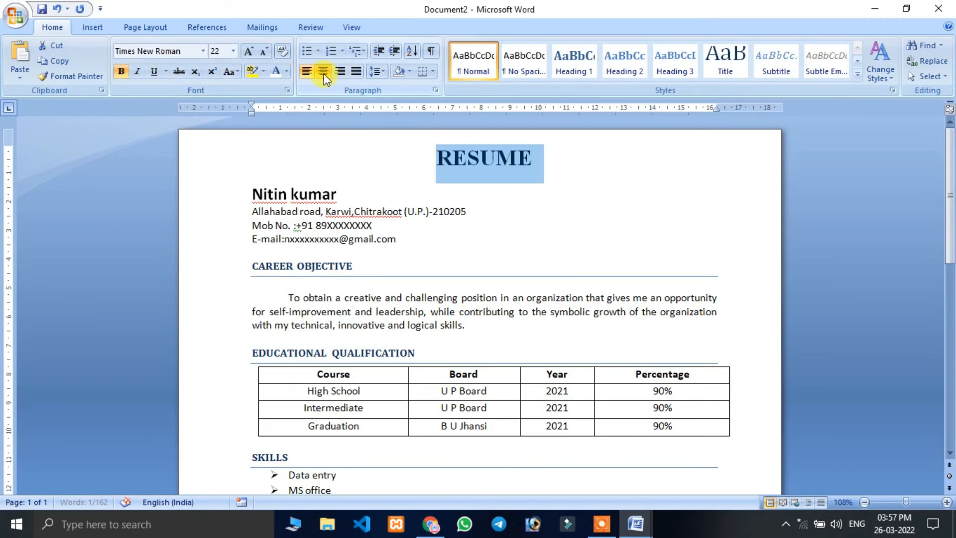
left_click(153, 71)
left_click(571, 206)
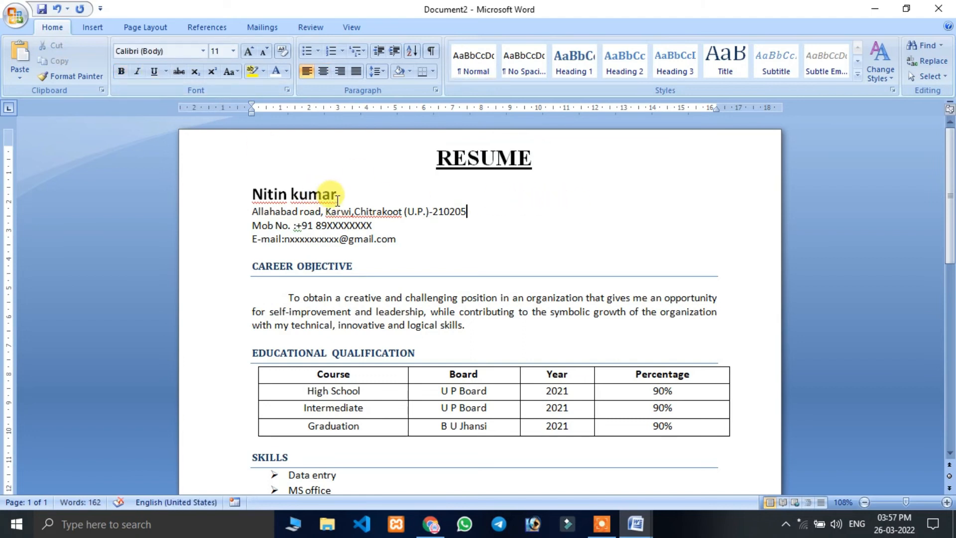
- Draw an empty rectangle about 3.3 cm high and 2.9 cm wide beside the contact details, near the page's right margin
scroll(324, 207, "down", 4)
scroll(663, 219, "up", 4)
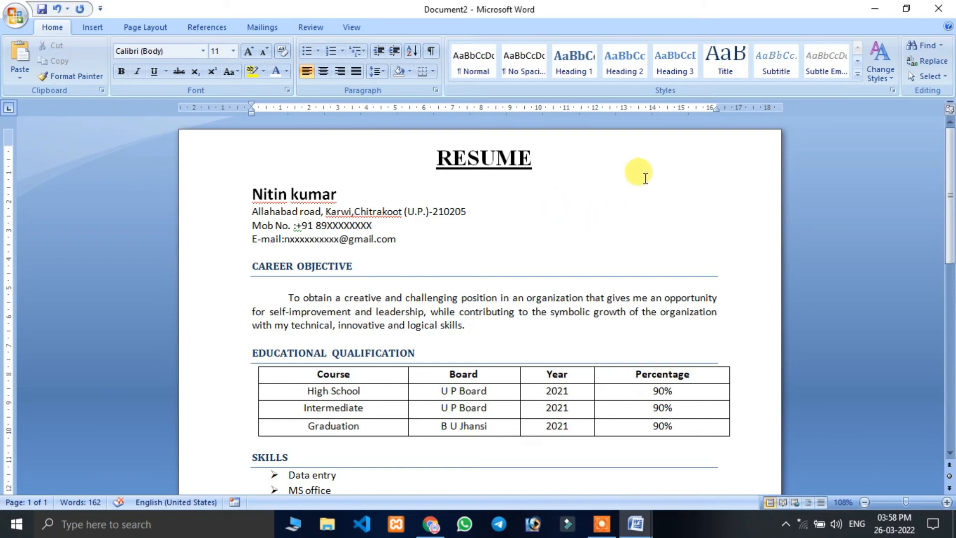
left_click(89, 28)
left_click(212, 72)
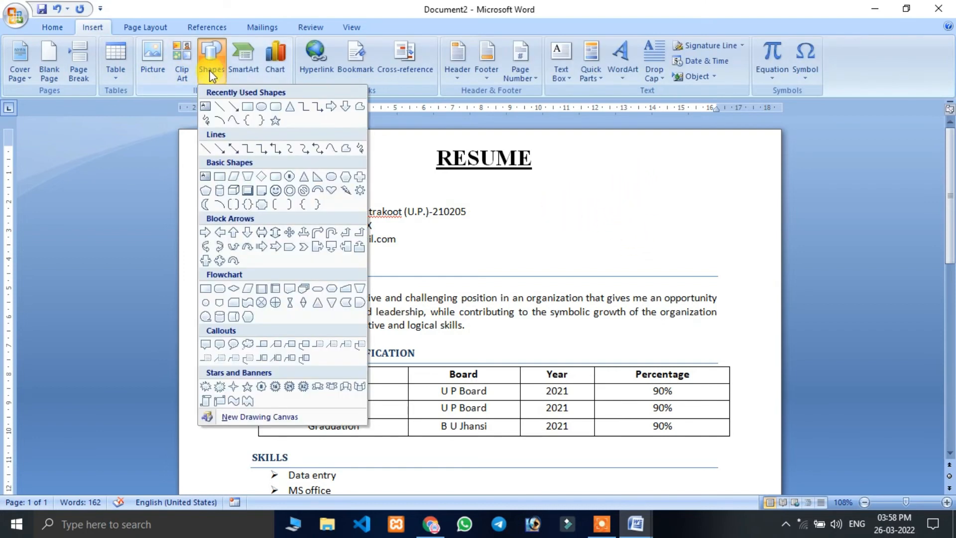
left_click(248, 108)
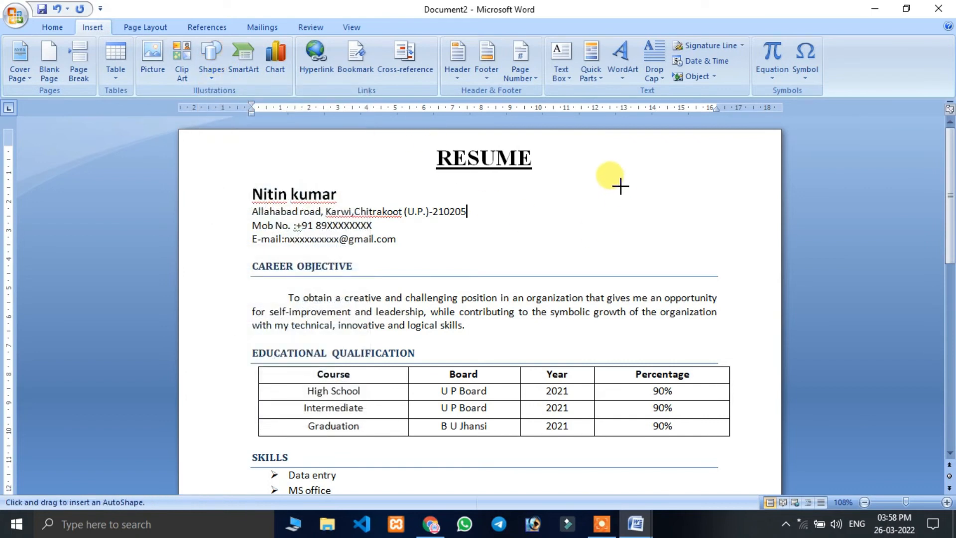
left_click_drag(618, 176, 702, 272)
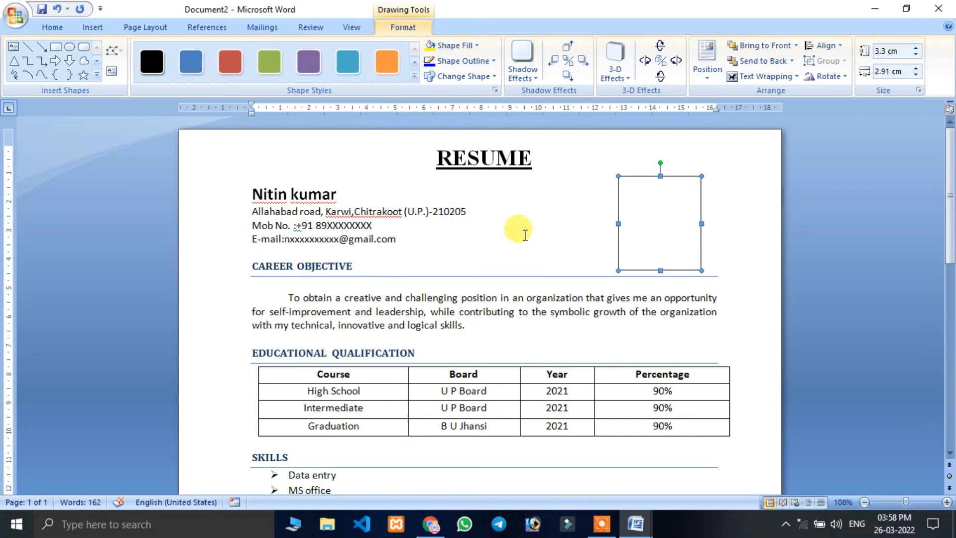
left_click(486, 299)
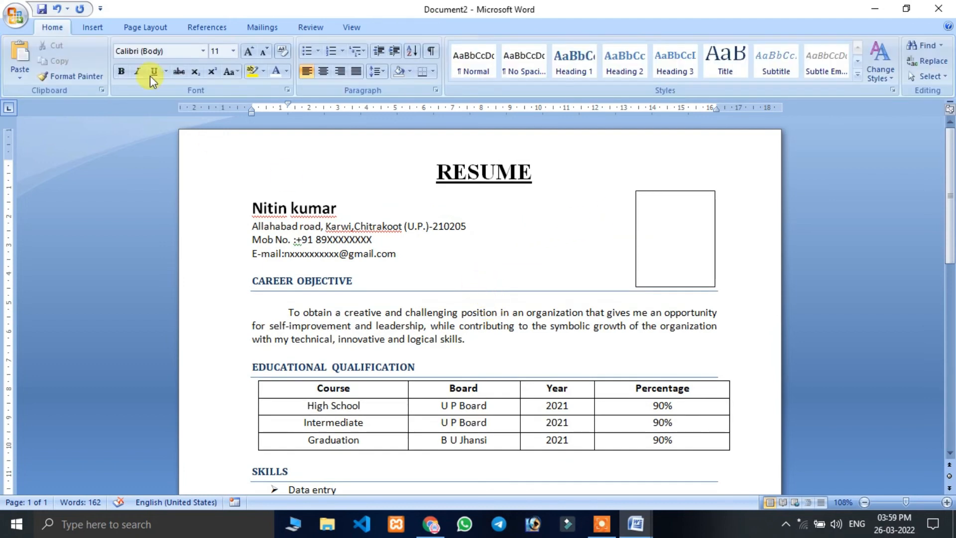
left_click(97, 26)
left_click(211, 58)
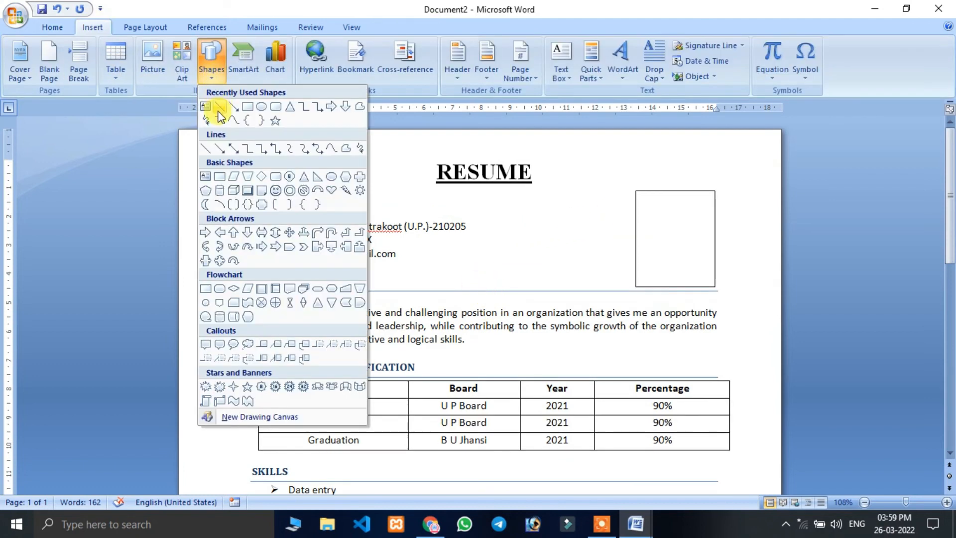
left_click(450, 298)
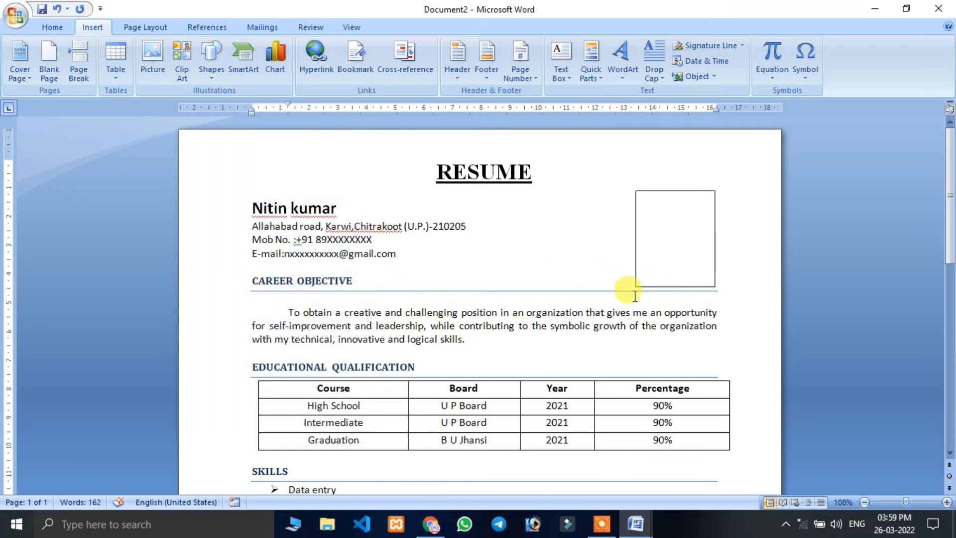
scroll(441, 306, "down", 10)
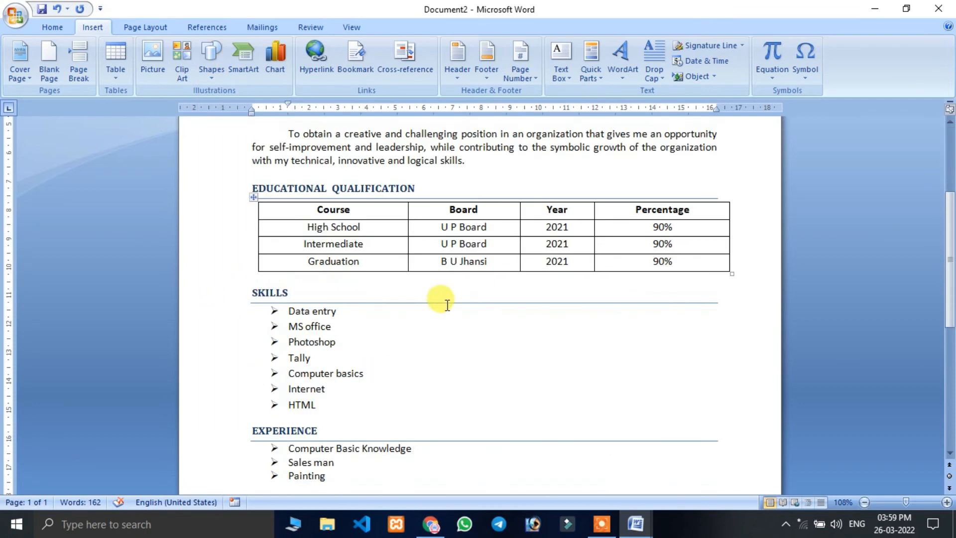
scroll(447, 306, "down", 4)
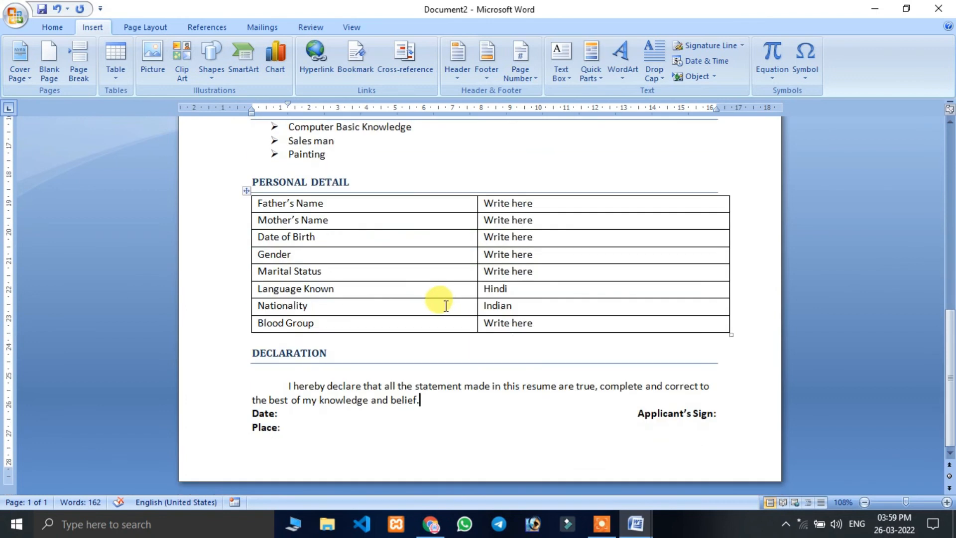
scroll(446, 306, "up", 13)
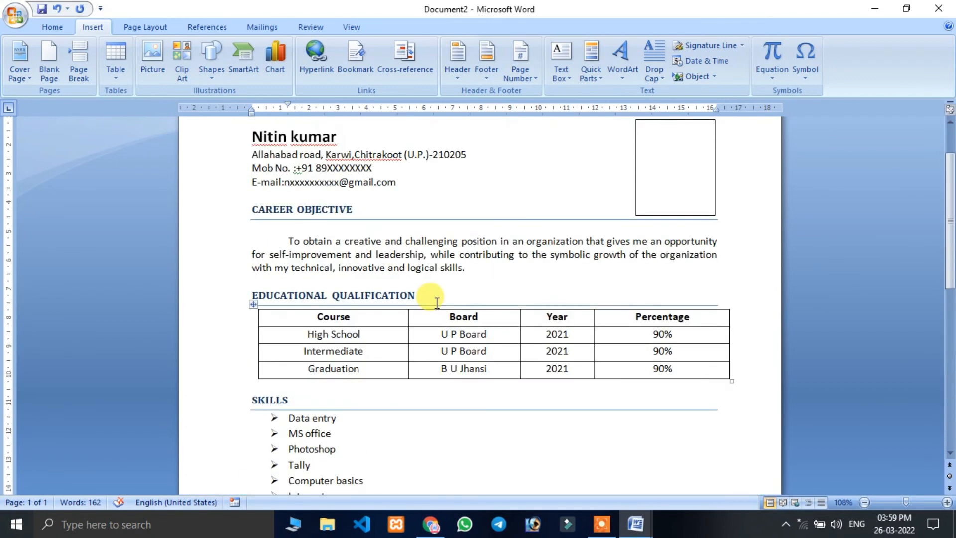
- Try a horizontal line about 16.3 cm long directly above the career objective paragraph, previewing standard outline colors for it
left_click(211, 57)
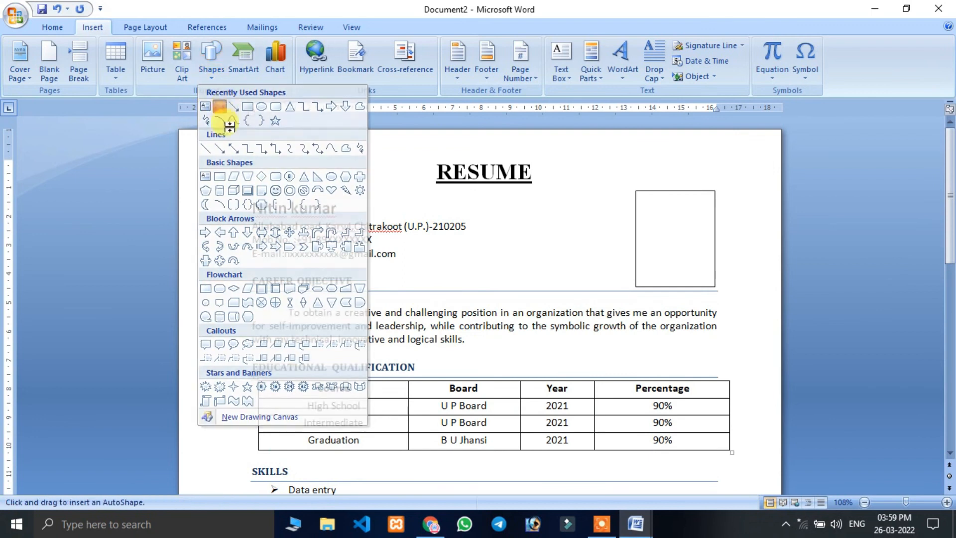
left_click(219, 122)
left_click_drag(251, 306, 719, 305)
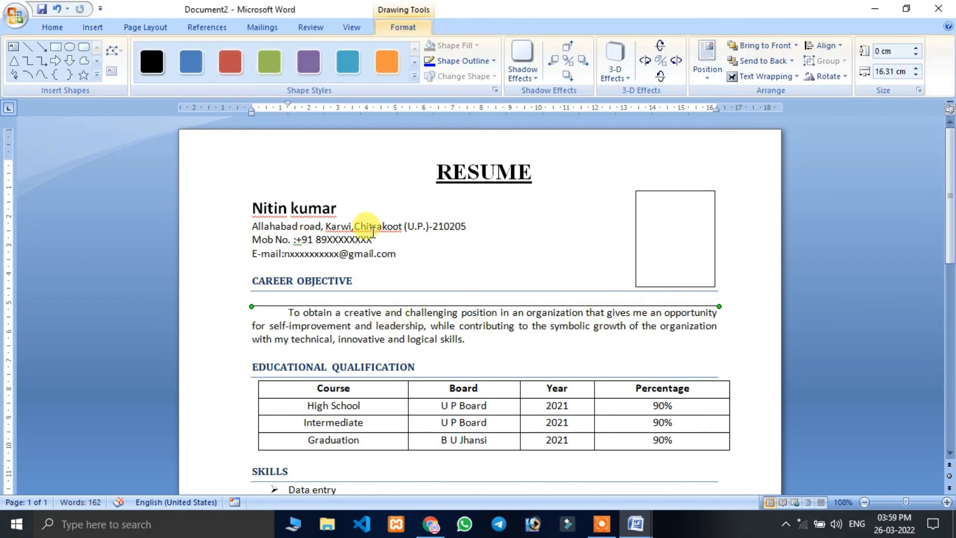
left_click(469, 61)
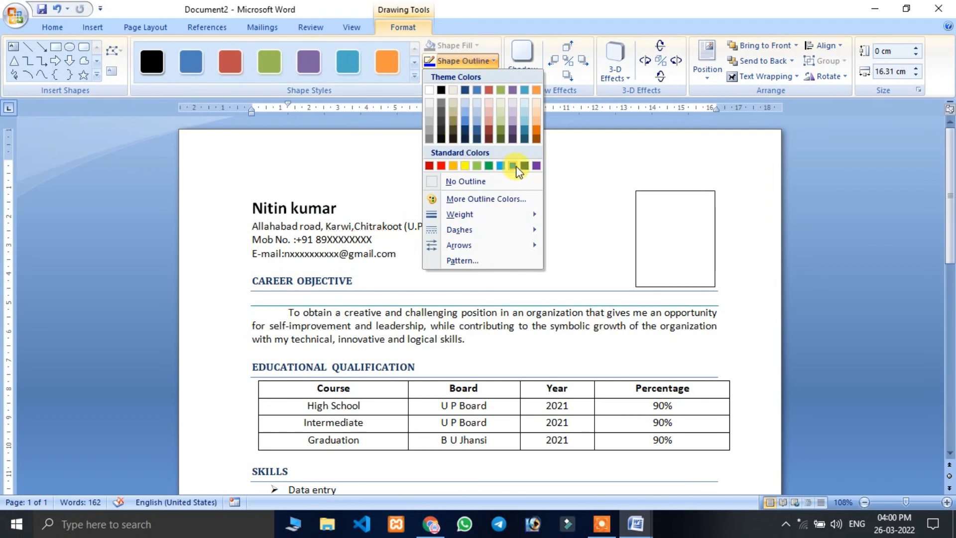
left_click(463, 316)
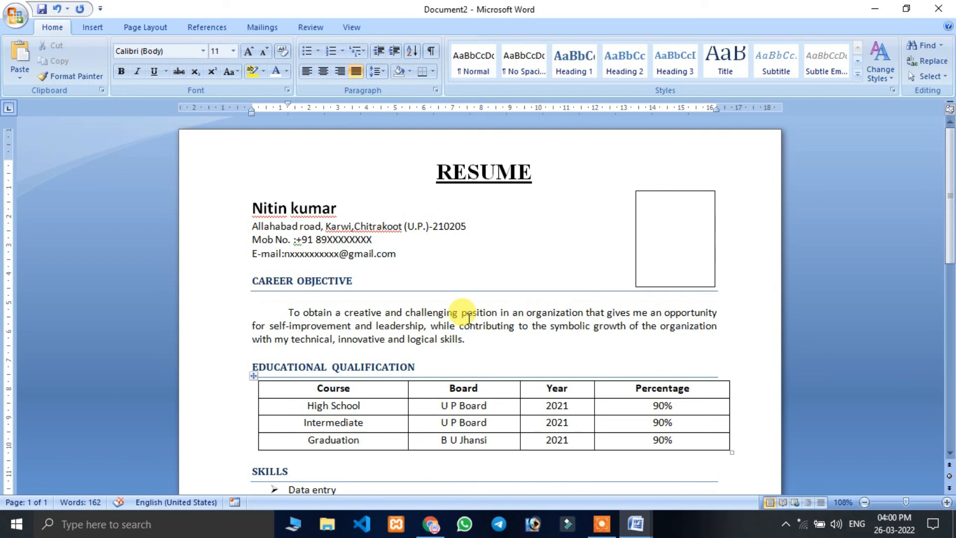
- Left-align the High School, Intermediate and Graduation entries in the Course column of the educational qualification table
scroll(469, 319, "down", 5)
left_click_drag(294, 222, 334, 268)
left_click(307, 71)
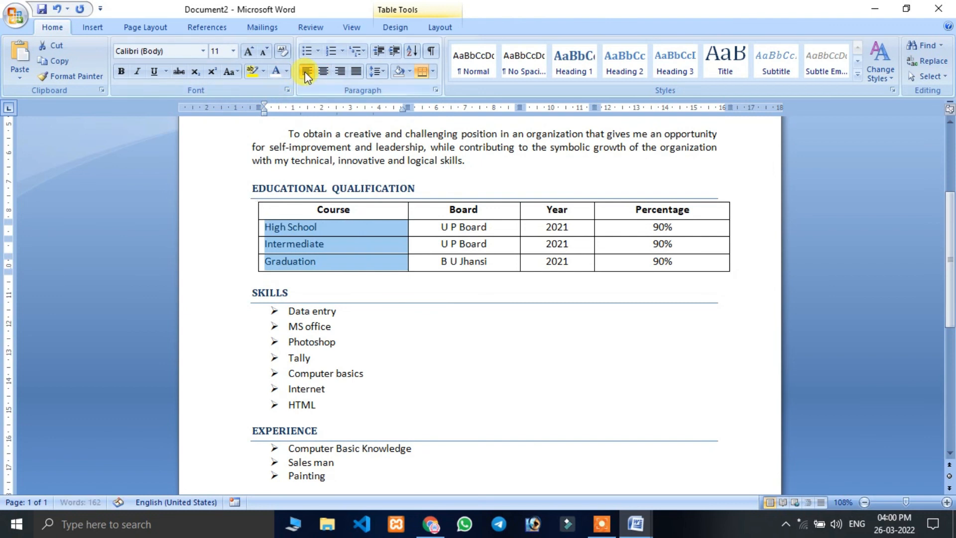
left_click(380, 247)
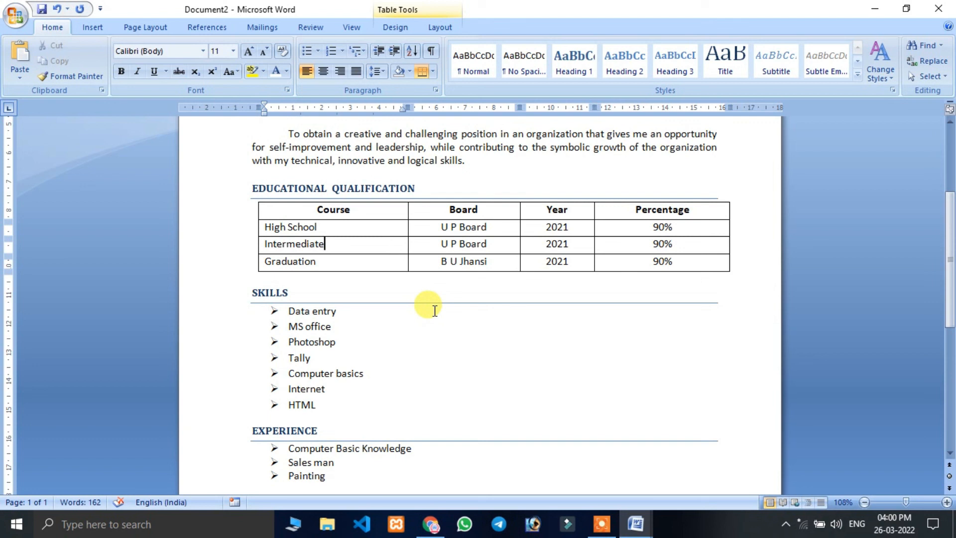
scroll(435, 311, "up", 5)
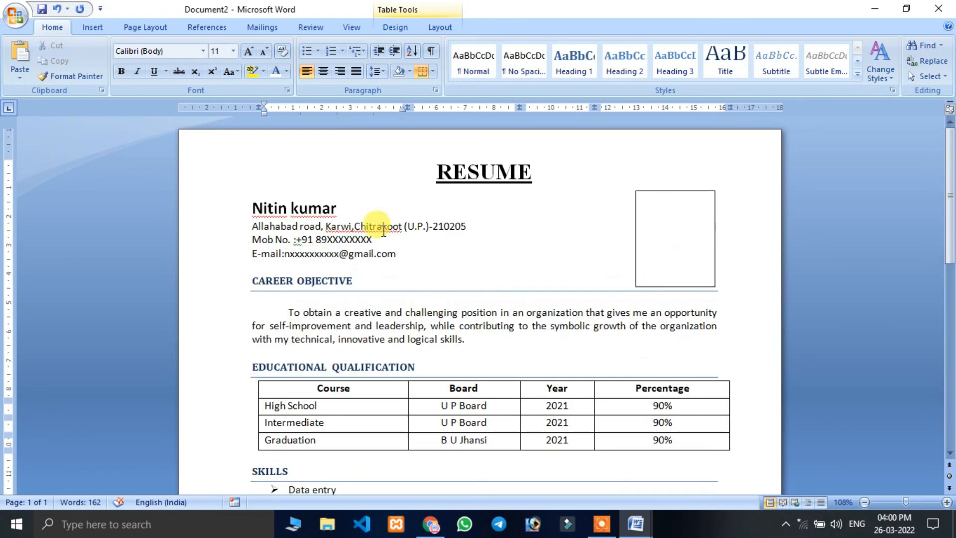